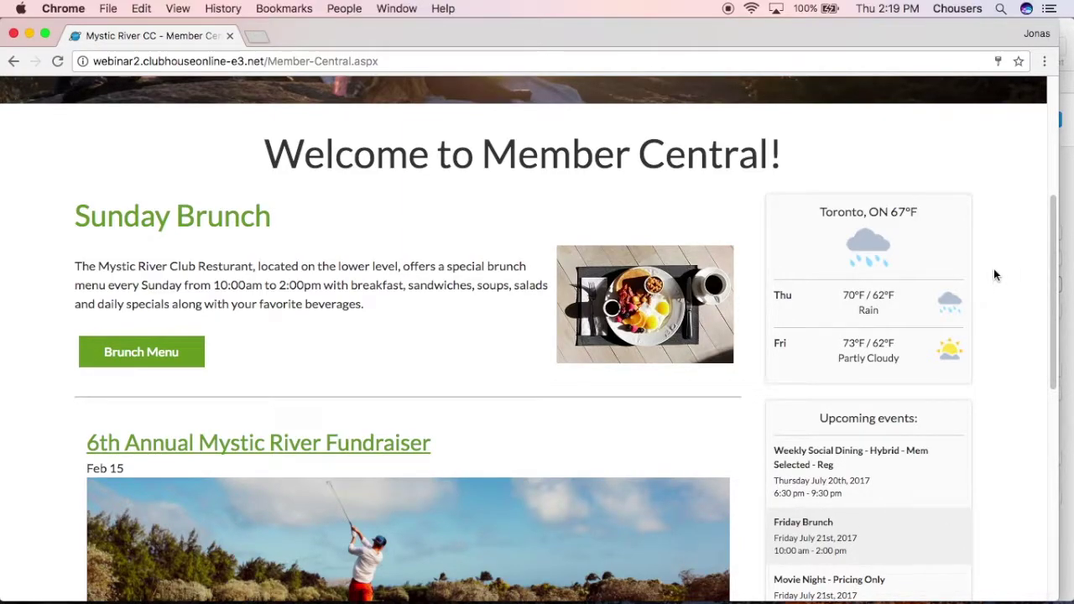
# Review the weather, upcoming events and upcoming birthdays widgets on the live Member Central page
pyautogui.scroll(-4, 938, 399)
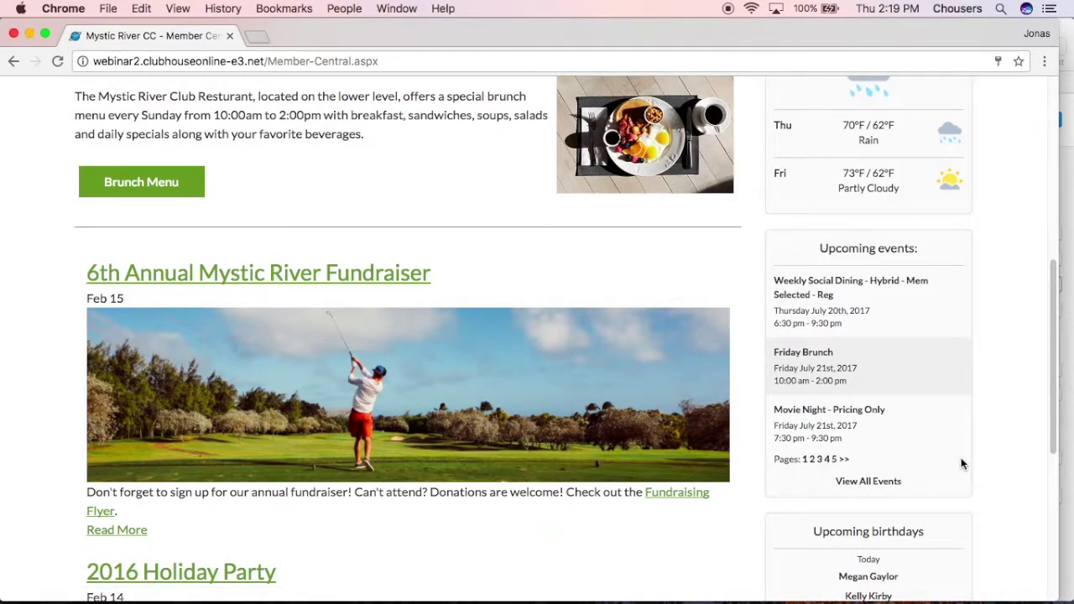
pyautogui.scroll(-5, 961, 459)
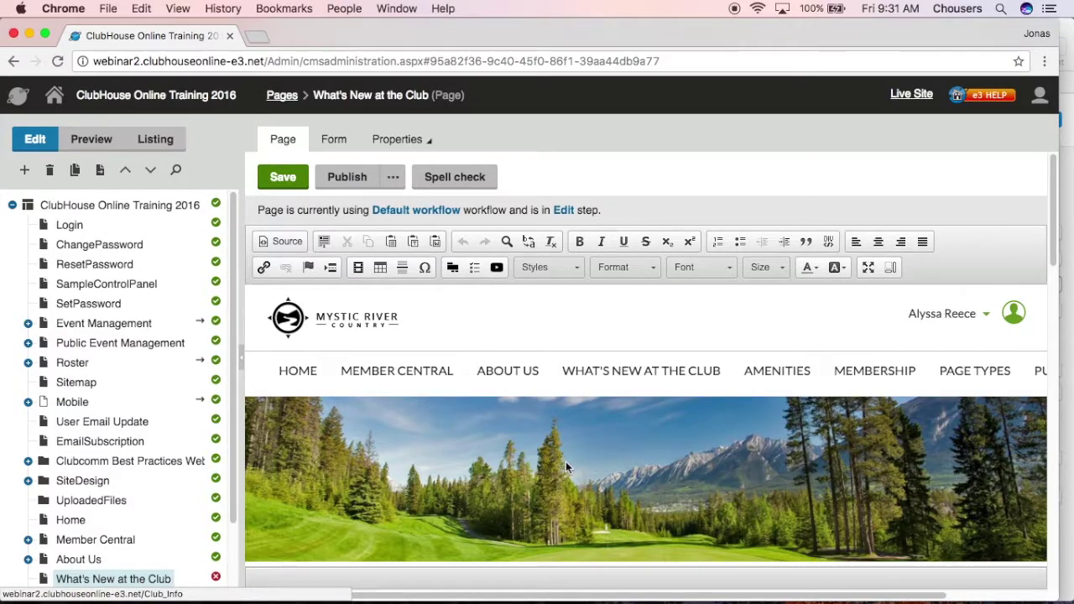
# In the weather_page webpart of the What's New at the Club page, set the location to Toronto, Ontario and the unit to Celsius
pyautogui.scroll(-5, 574, 463)
pyautogui.scroll(-5, 575, 463)
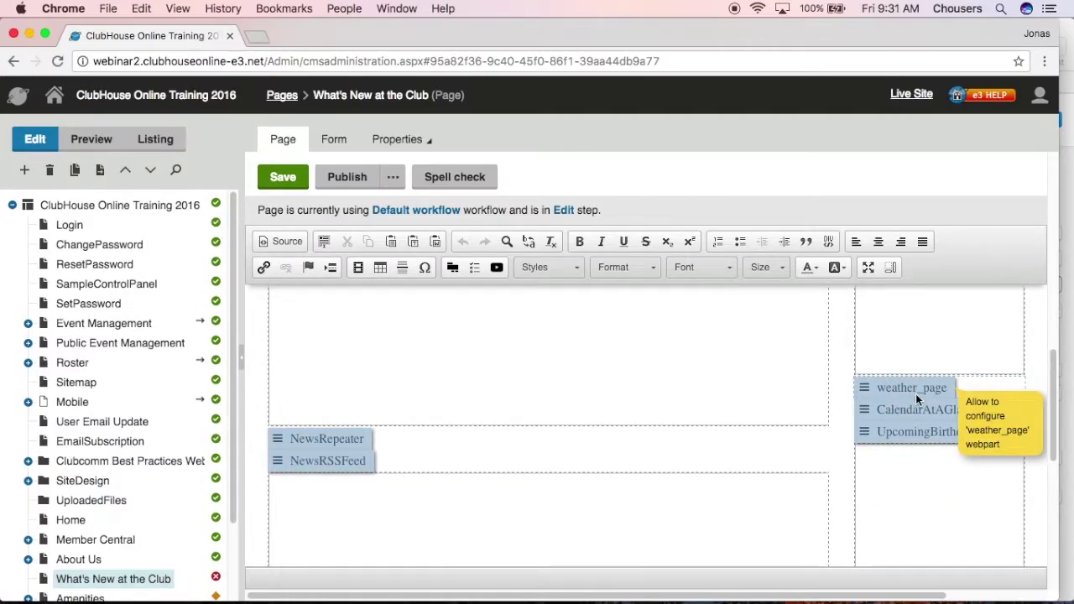
pyautogui.click(913, 388)
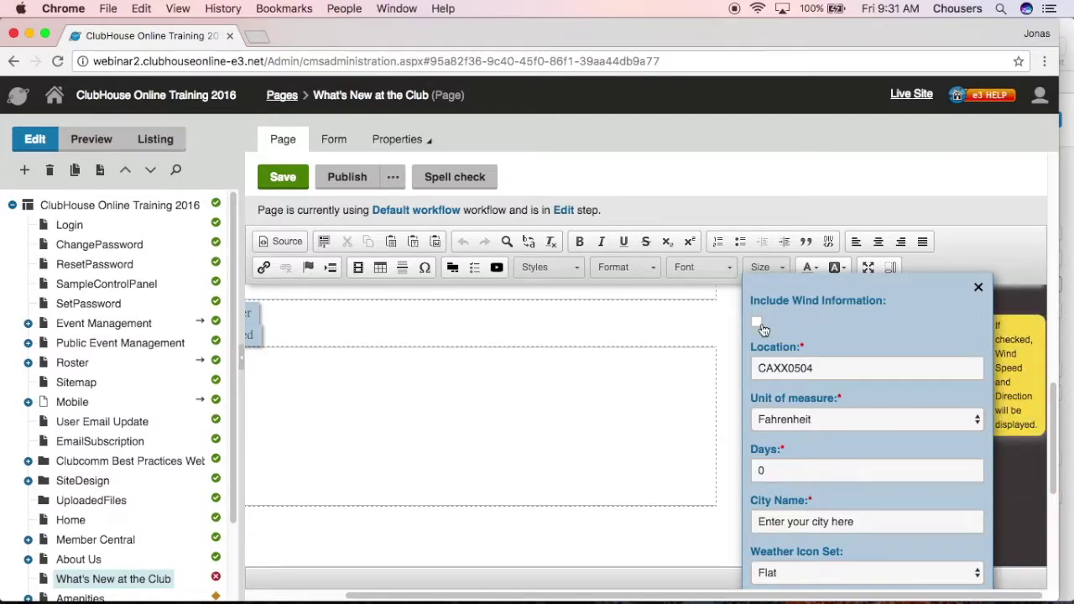
pyautogui.moveTo(812, 368); pyautogui.dragTo(748, 362)
pyautogui.write('Toronto, Ontario')
pyautogui.click(845, 419)
pyautogui.click(840, 435)
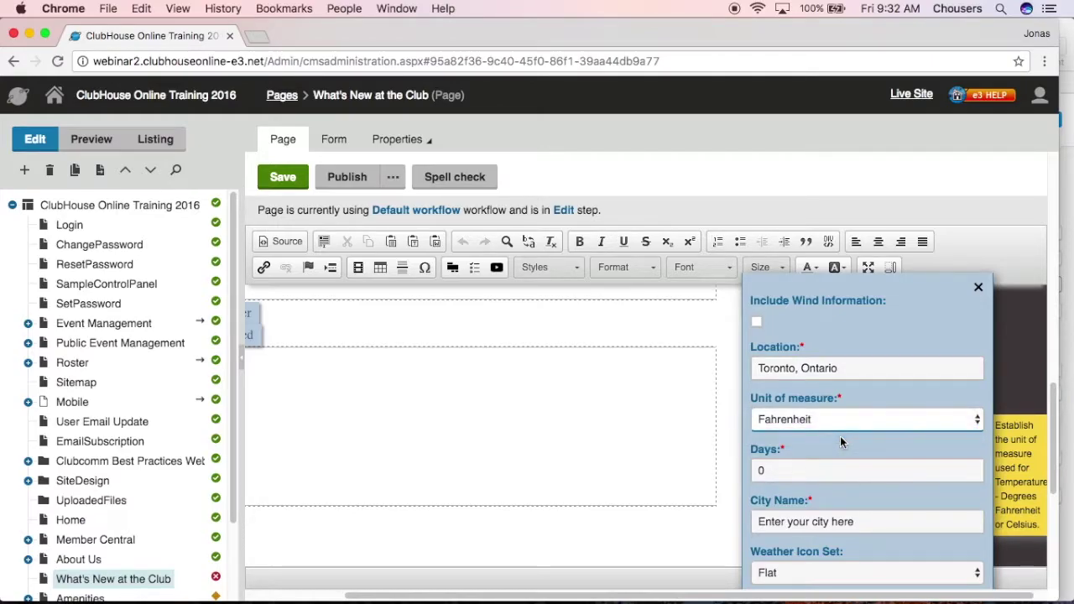
# Set the weather webpart's forecast to 2 days and its city name to Toronto
pyautogui.click(826, 469)
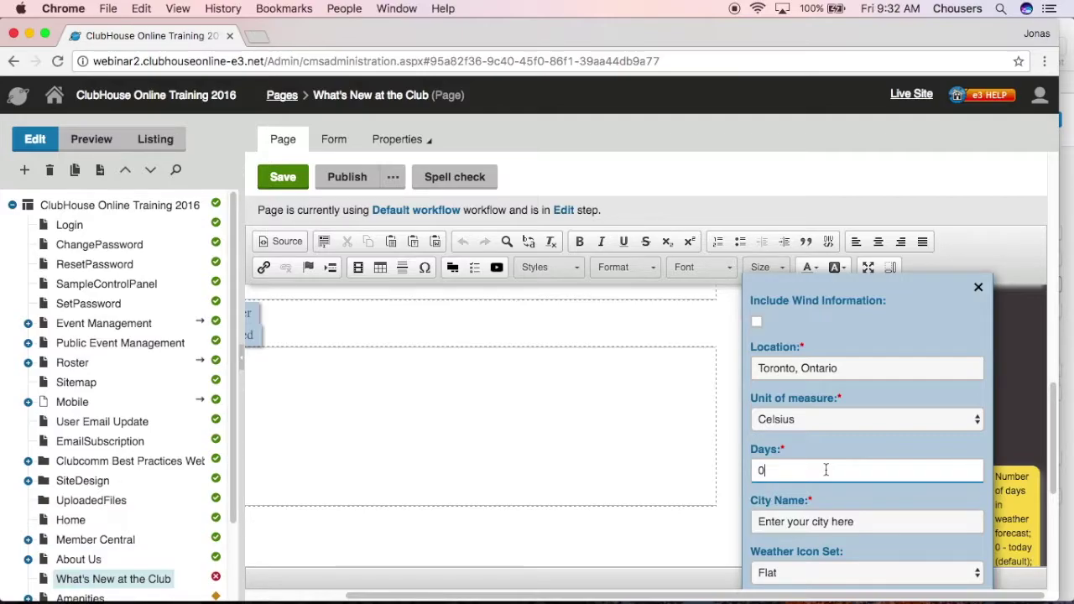
pyautogui.press('BackSpace')
pyautogui.write('2')
pyautogui.click(866, 517)
pyautogui.moveTo(865, 519); pyautogui.dragTo(747, 520)
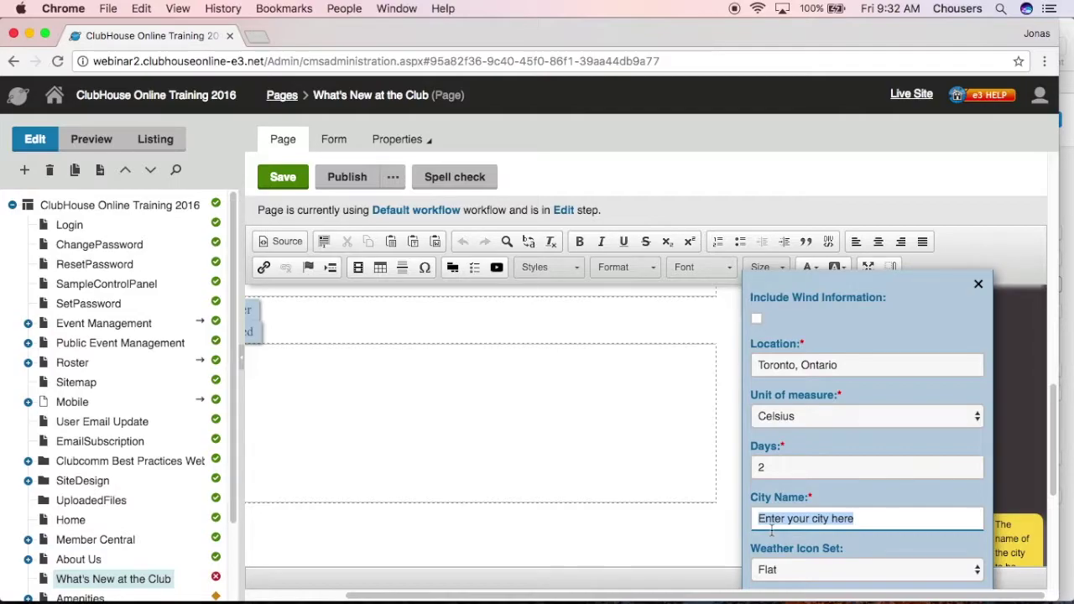
pyautogui.write('Toronti')
pyautogui.press('BackSpace')
pyautogui.write('o')
# Turn on the weather webpart's visibility and close its settings
pyautogui.scroll(-4, 773, 526)
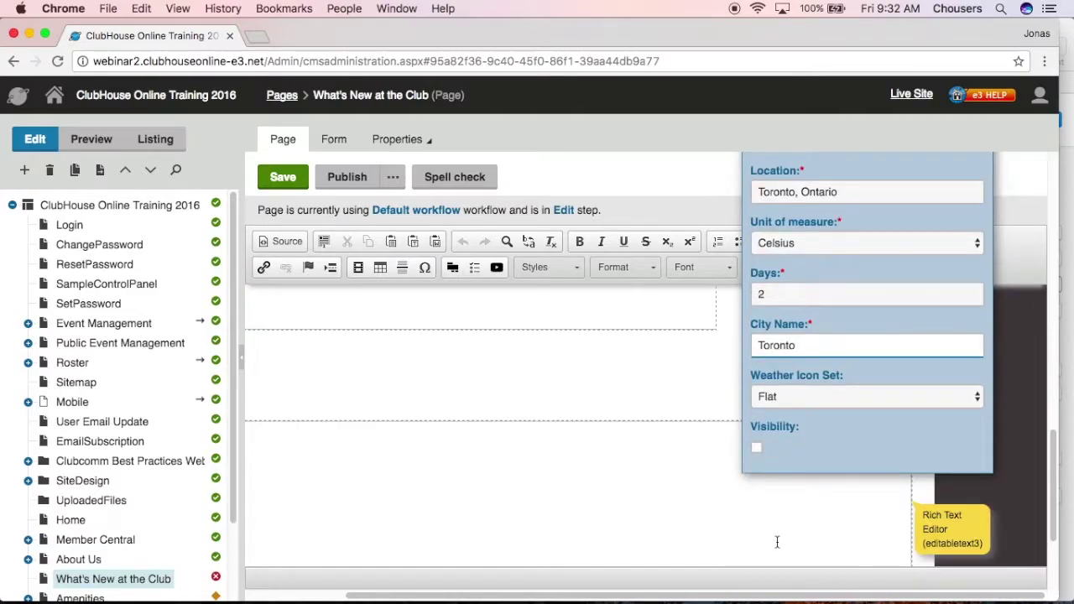
pyautogui.click(757, 449)
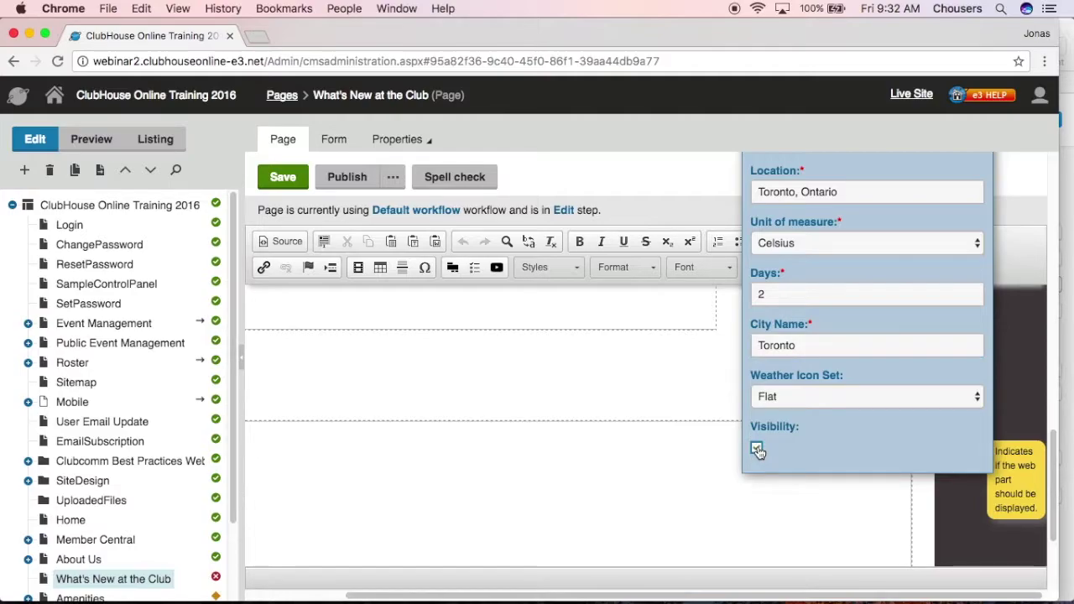
pyautogui.click(711, 397)
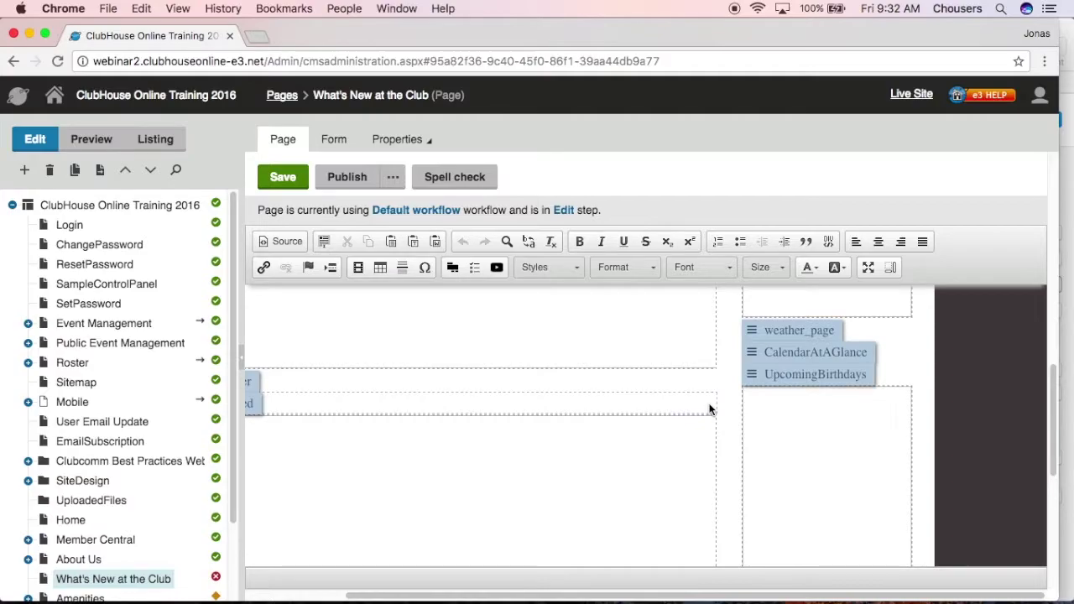
# Configure the CalendarAtAGlance webpart with a time frame of 7 days and a maximum of 30 displayed events
pyautogui.click(785, 357)
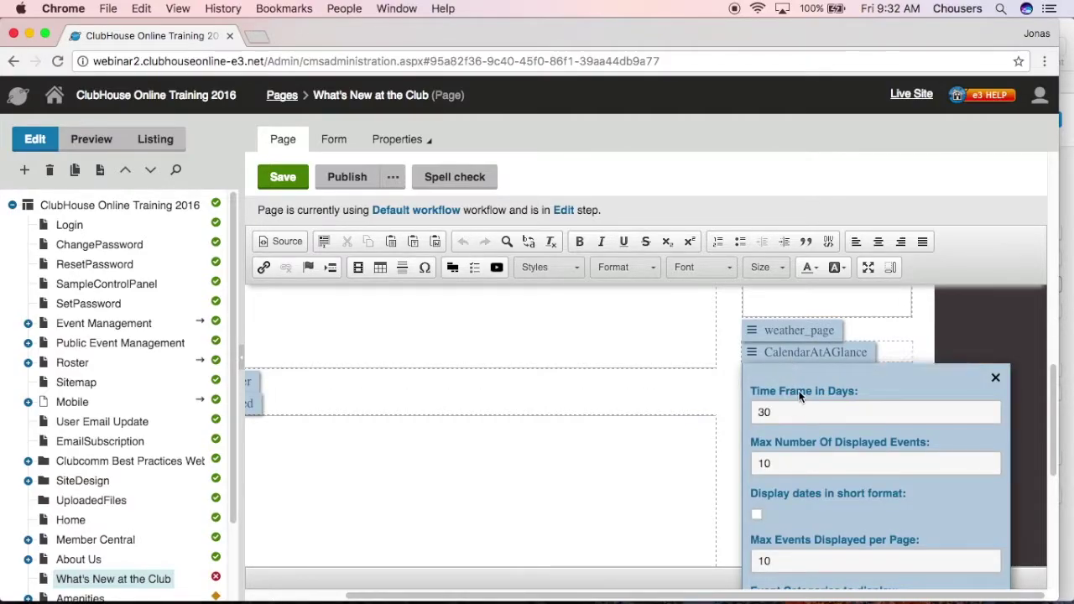
pyautogui.scroll(-1, 817, 386)
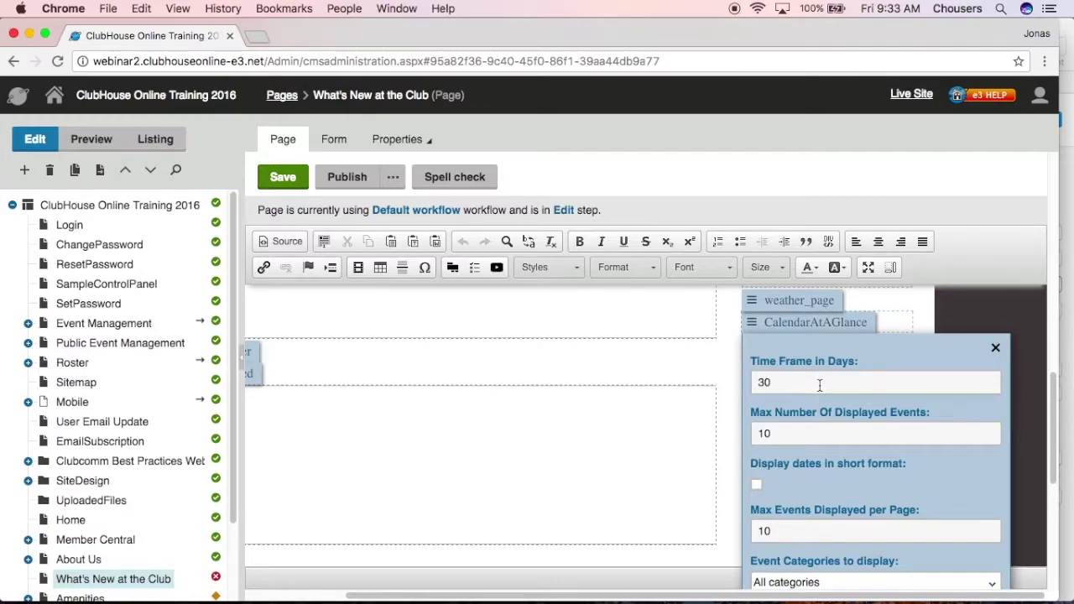
pyautogui.moveTo(820, 385); pyautogui.dragTo(754, 378)
pyautogui.write('7')
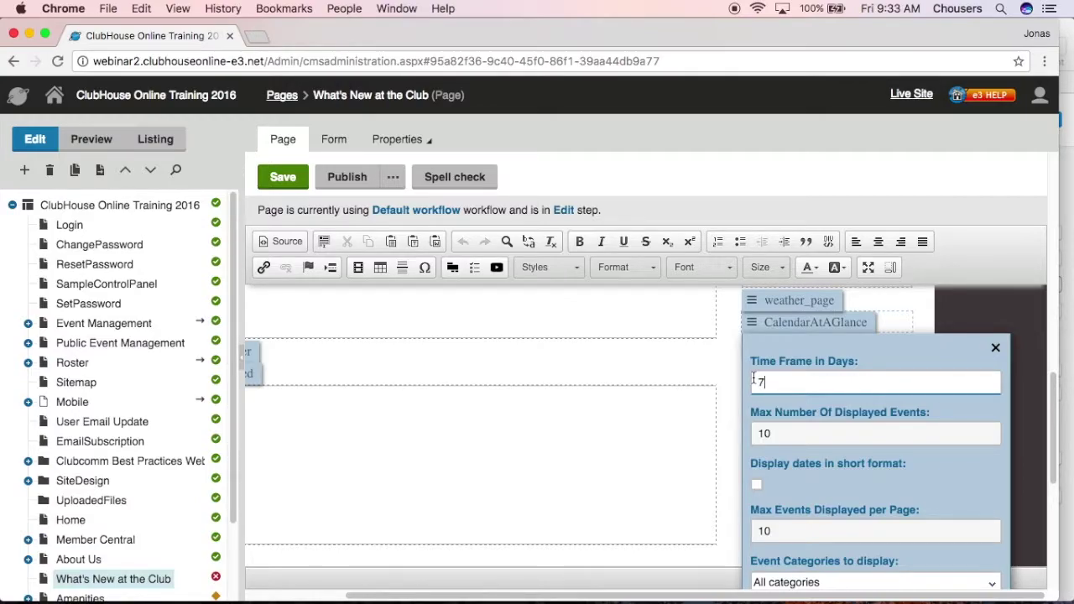
pyautogui.click(799, 436)
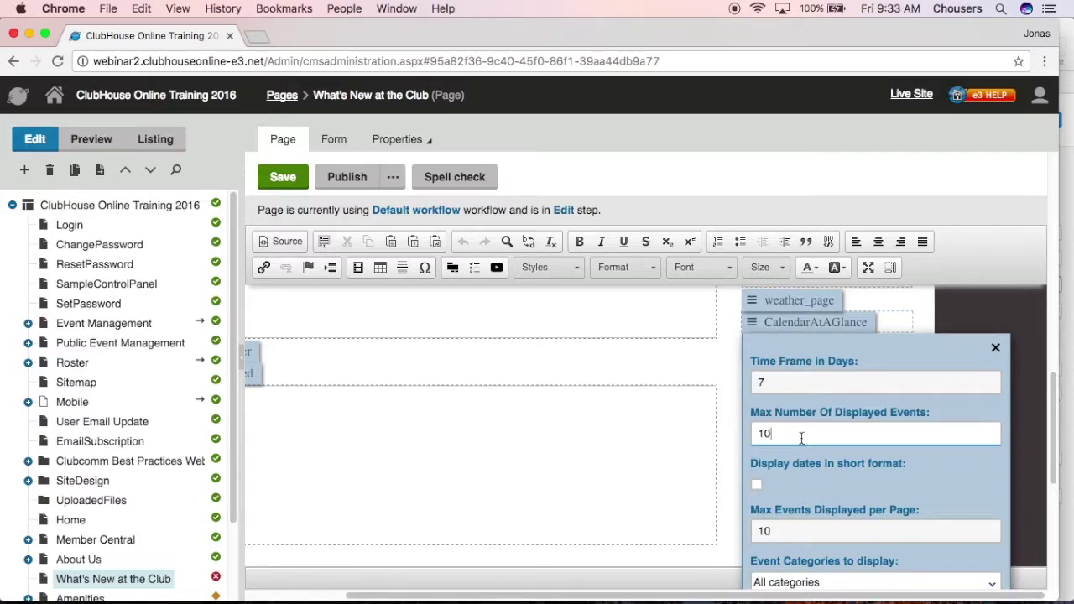
pyautogui.press('BackSpace')
pyautogui.press('BackSpace')
pyautogui.write('30')
pyautogui.scroll(-2, 804, 432)
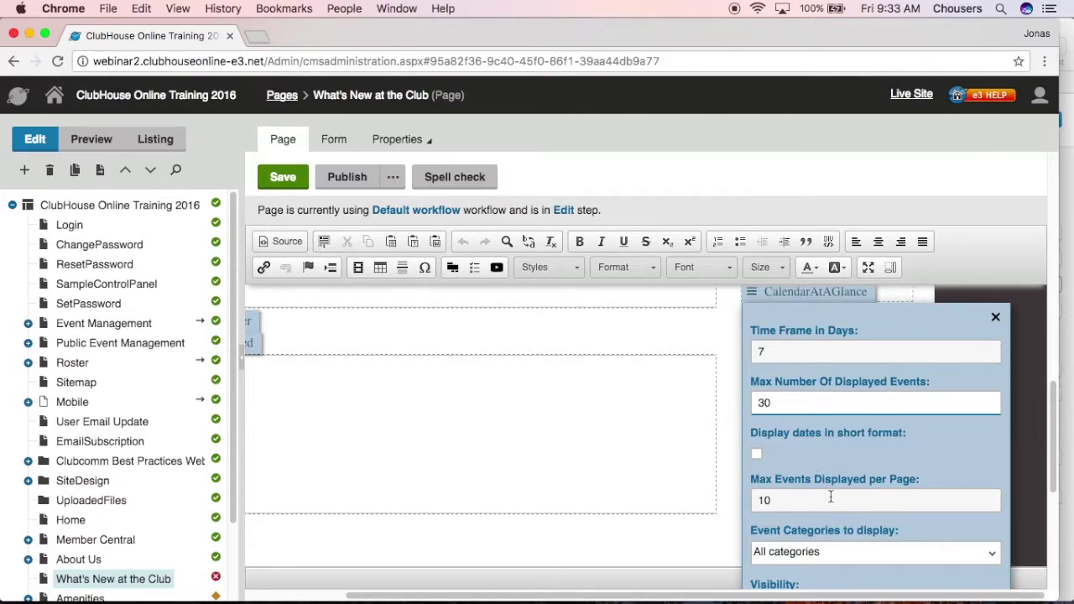
# Open the live site's Member Central page and check how its upcoming events list is paged
pyautogui.click(913, 96)
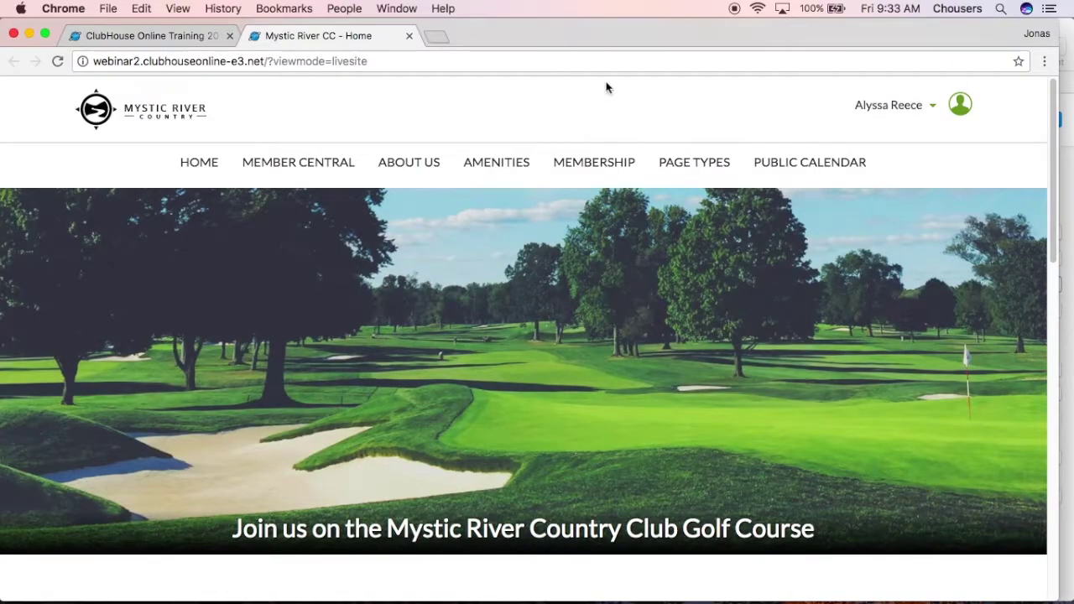
pyautogui.click(319, 162)
pyautogui.scroll(-5, 319, 166)
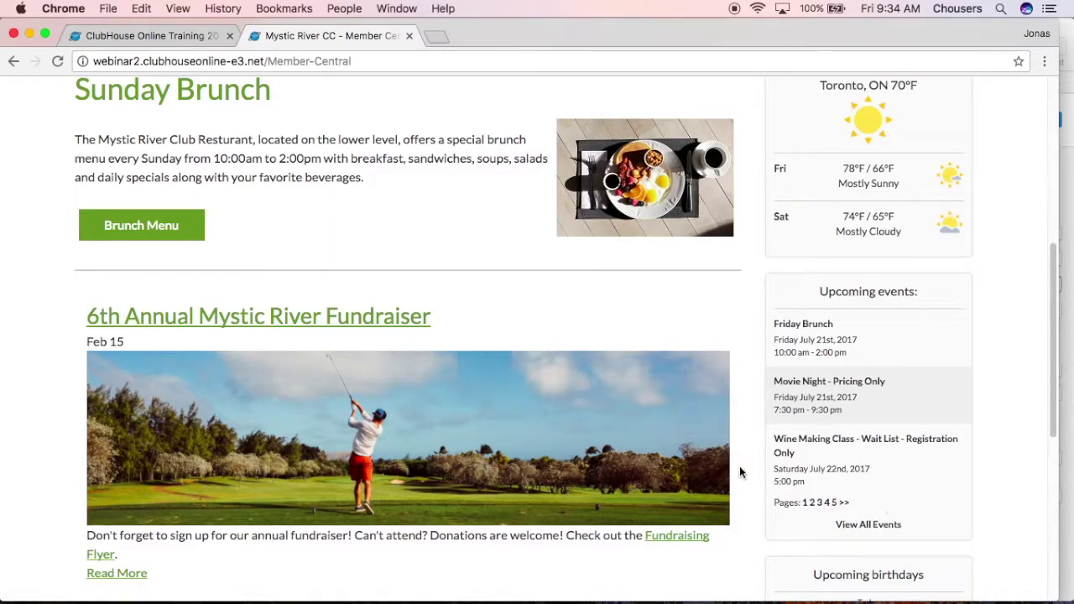
# Return to the page editor and set the calendar webpart's maximum events displayed per page to 3
pyautogui.click(182, 38)
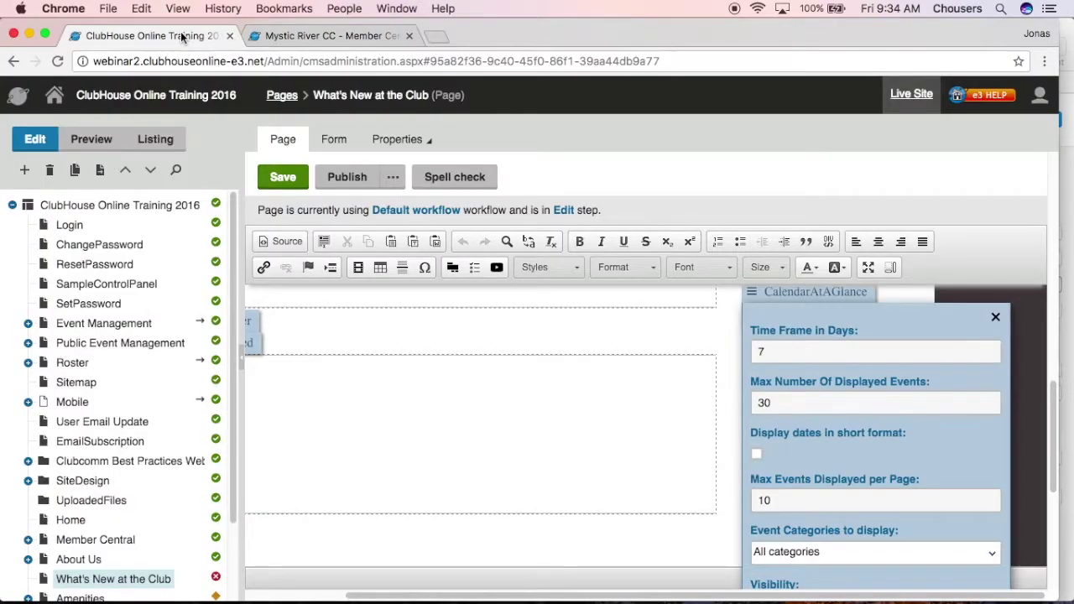
pyautogui.click(759, 502)
pyautogui.press('BackSpace')
pyautogui.press('BackSpace')
pyautogui.write('3')
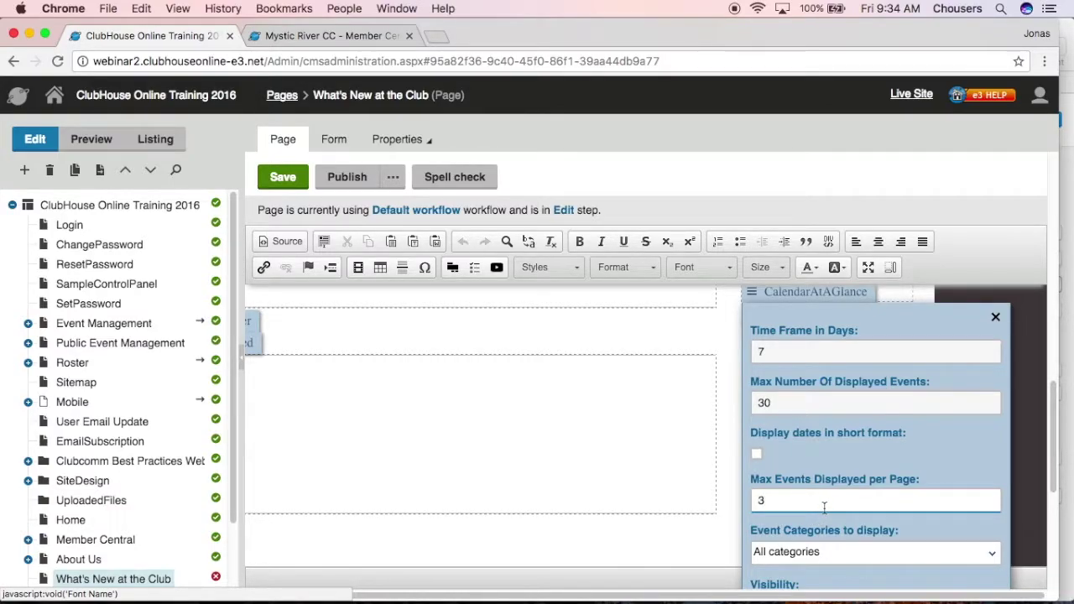
# Try limiting the calendar's displayed event categories to Dining, and restore the selection to all categories
pyautogui.scroll(-1, 831, 516)
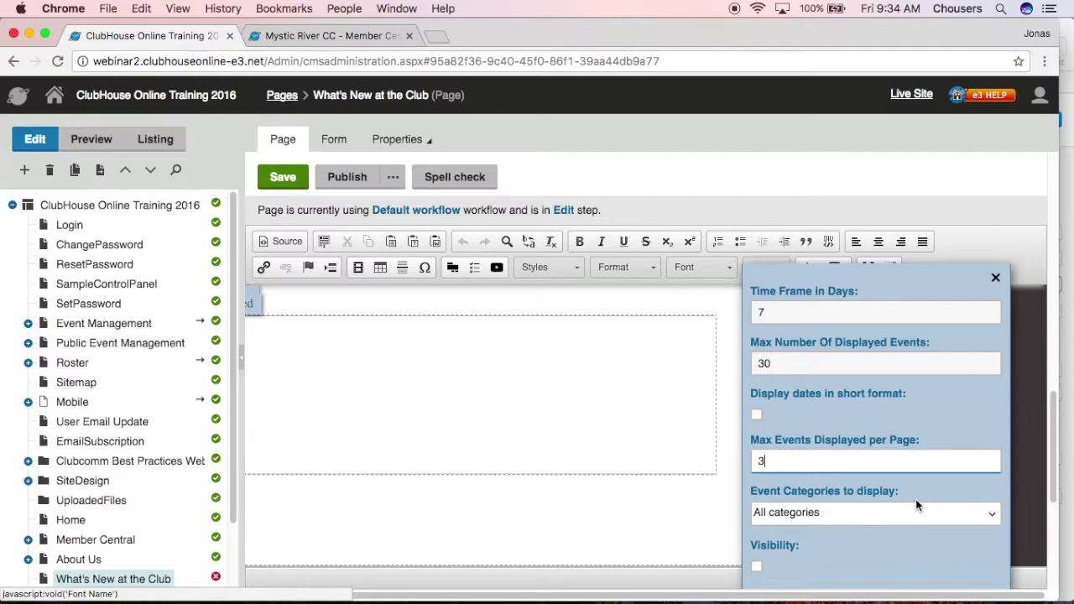
pyautogui.click(916, 518)
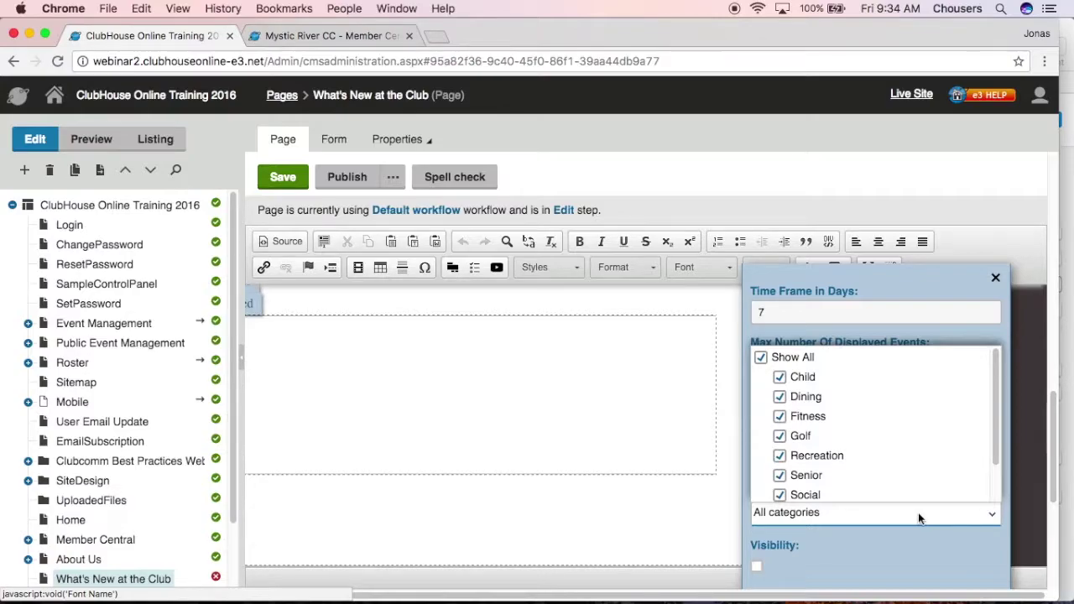
pyautogui.click(789, 360)
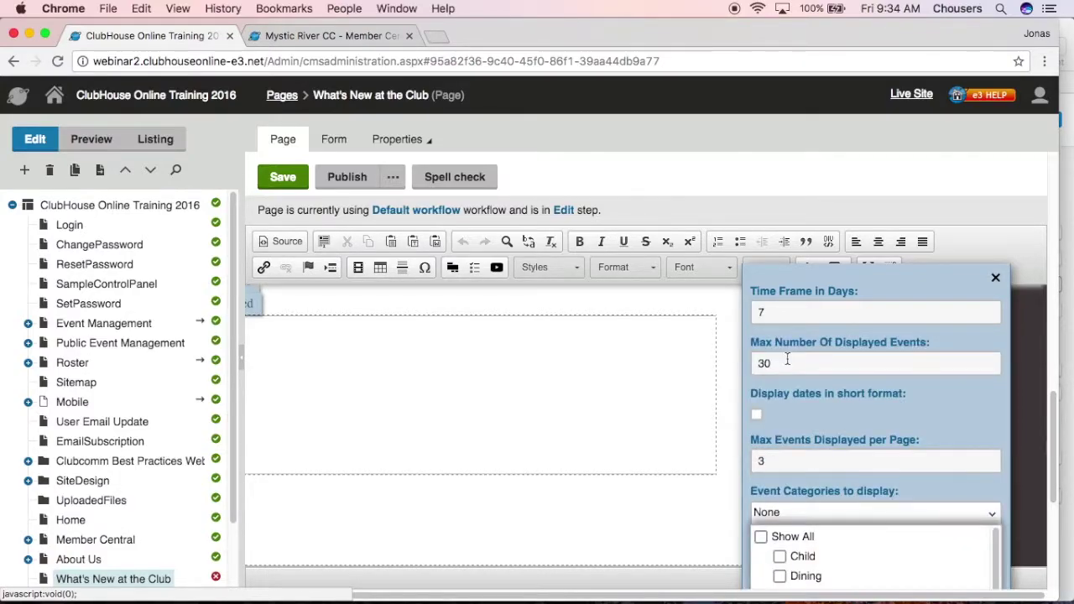
pyautogui.scroll(-2, 801, 555)
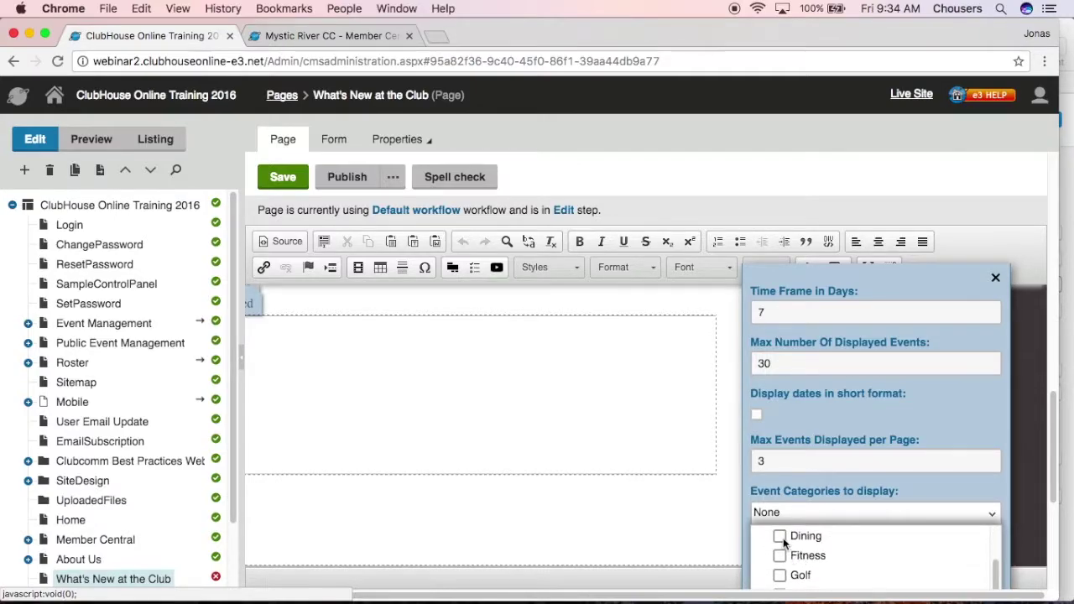
pyautogui.click(781, 537)
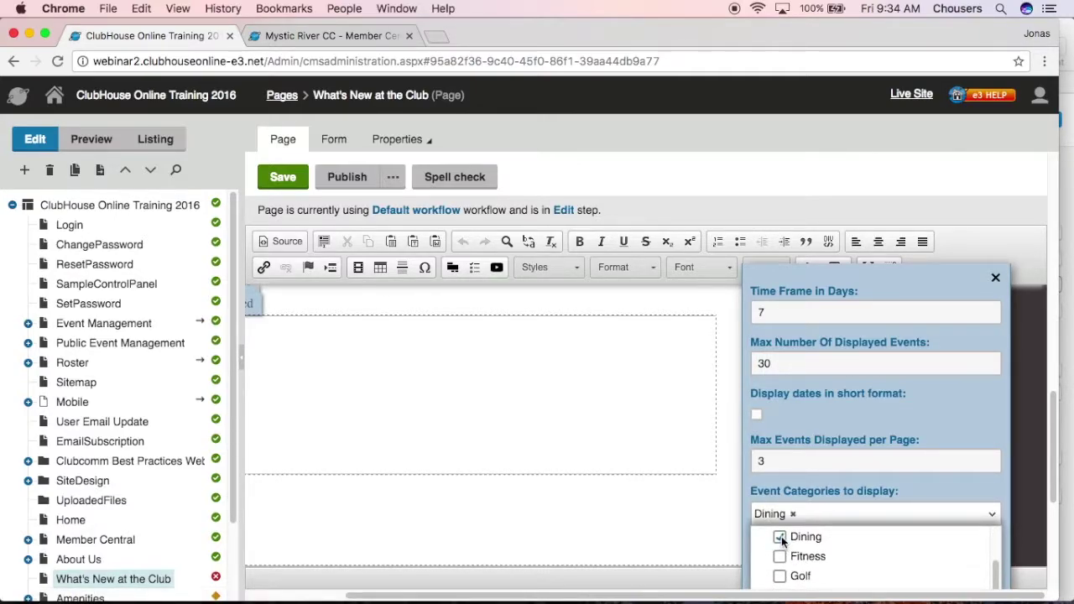
pyautogui.scroll(2, 781, 541)
pyautogui.click(778, 536)
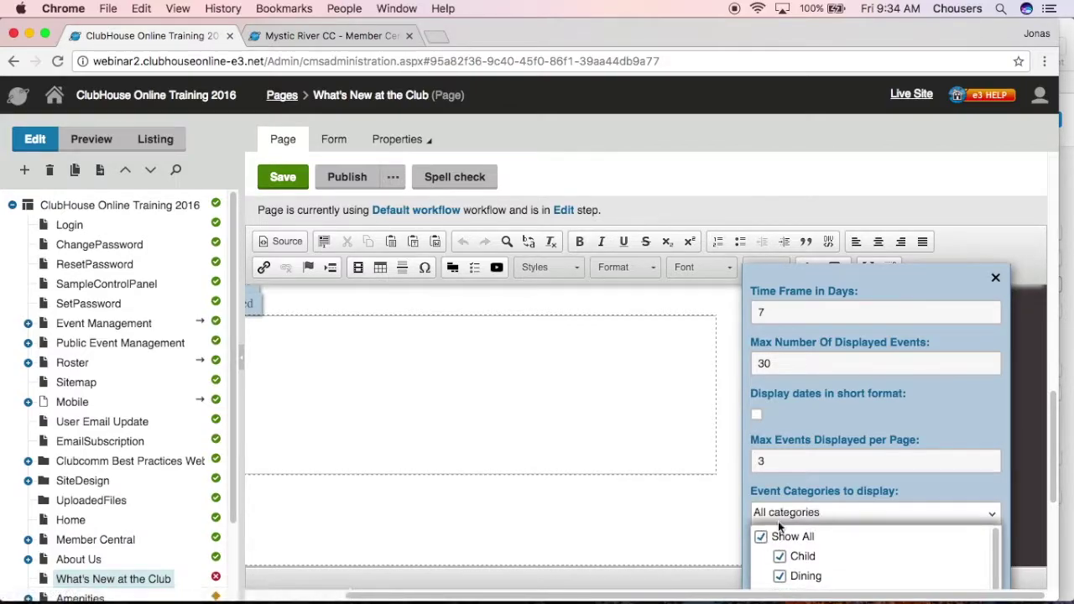
pyautogui.click(975, 491)
pyautogui.click(963, 555)
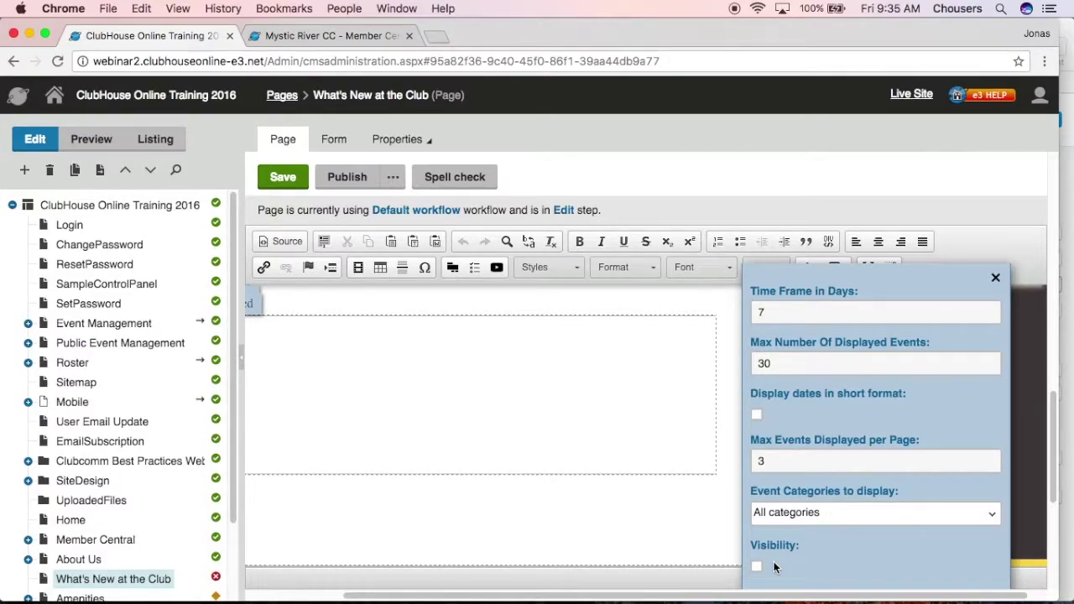
# Close the calendar settings and examine the UpcomingBirthdays webpart's time frame, maximum birthdays, per-page limit and visibility options
pyautogui.click(667, 519)
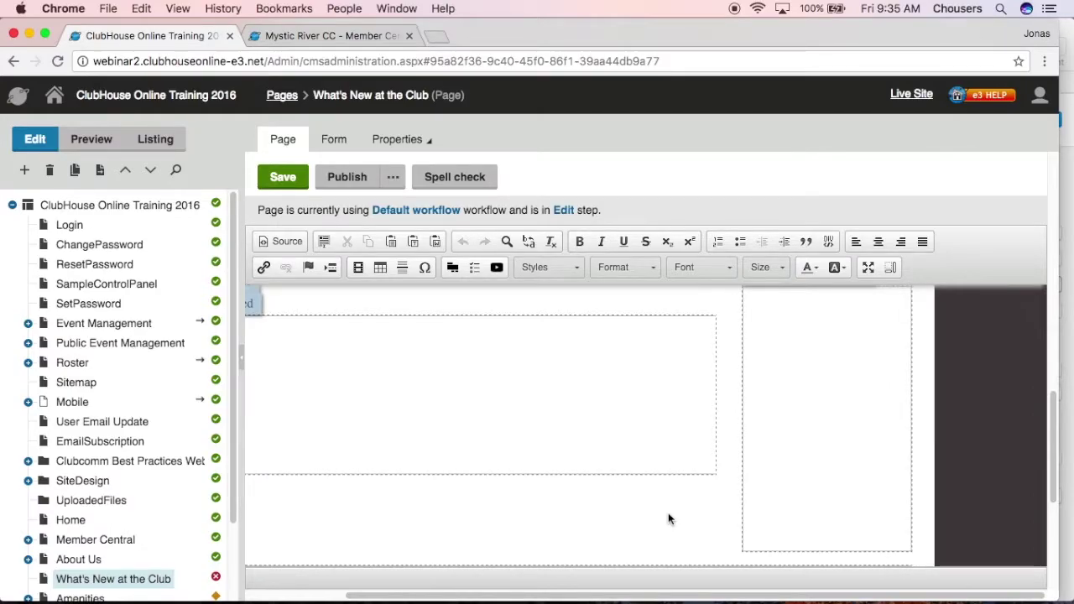
pyautogui.scroll(-3, 655, 510)
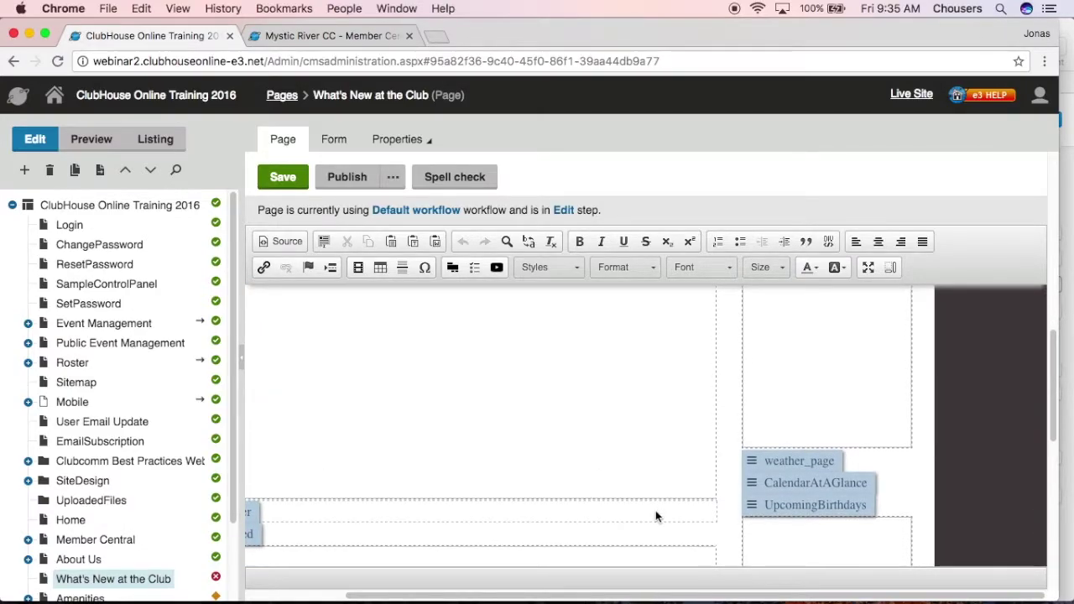
pyautogui.click(824, 491)
pyautogui.scroll(-5, 839, 525)
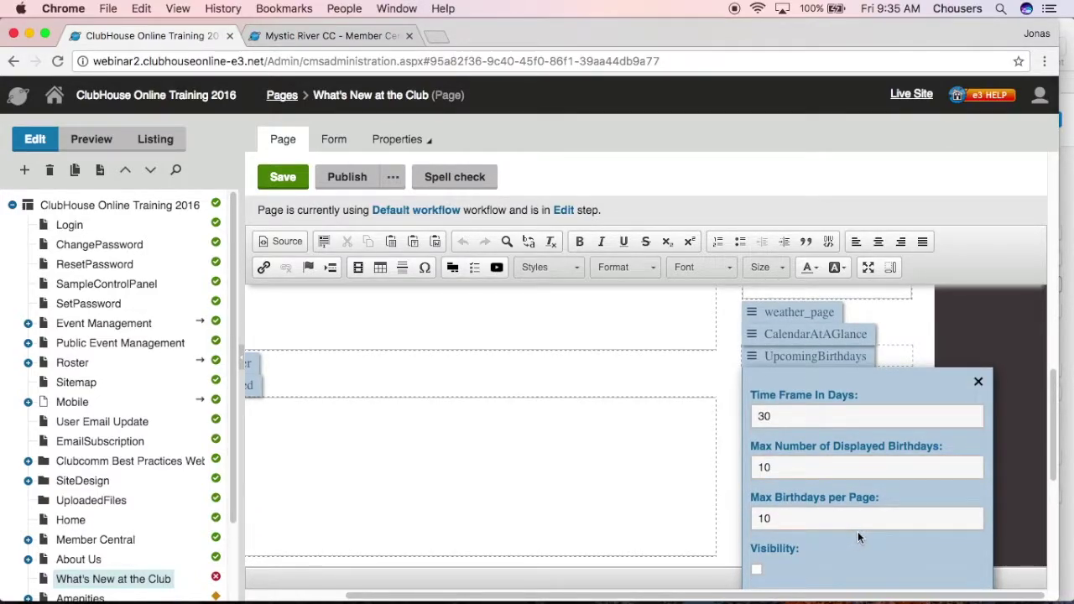
pyautogui.moveTo(781, 411); pyautogui.dragTo(755, 415)
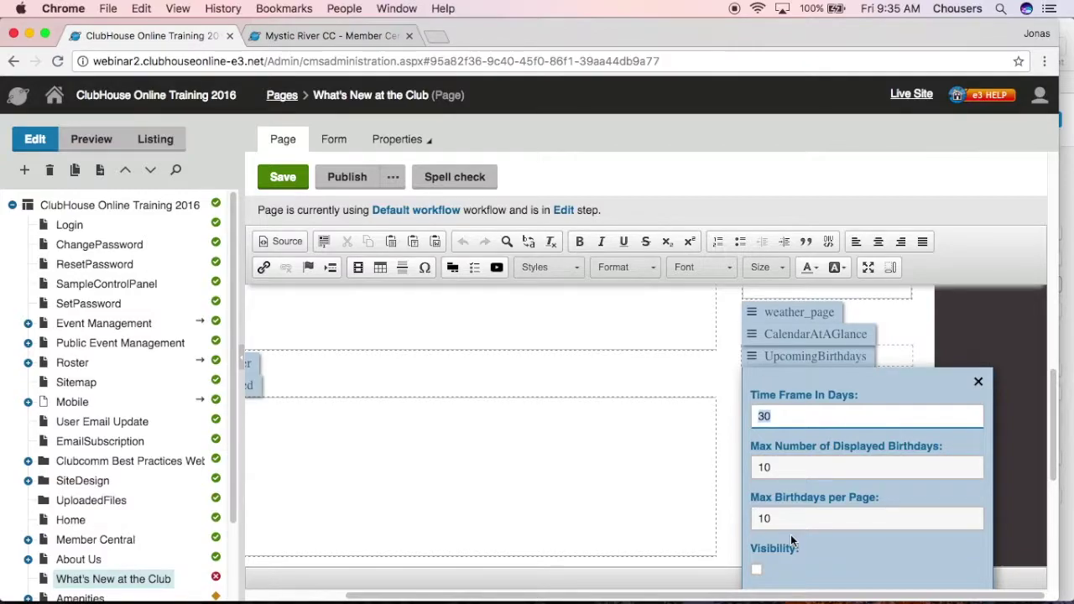
pyautogui.moveTo(789, 472); pyautogui.dragTo(755, 471)
pyautogui.moveTo(781, 520); pyautogui.dragTo(754, 521)
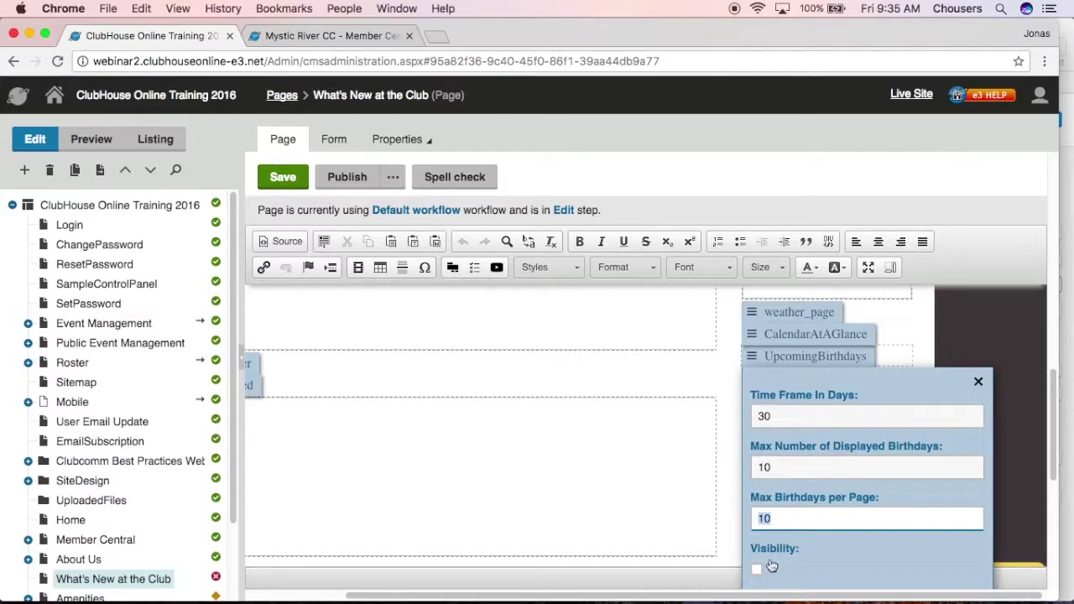
pyautogui.click(721, 393)
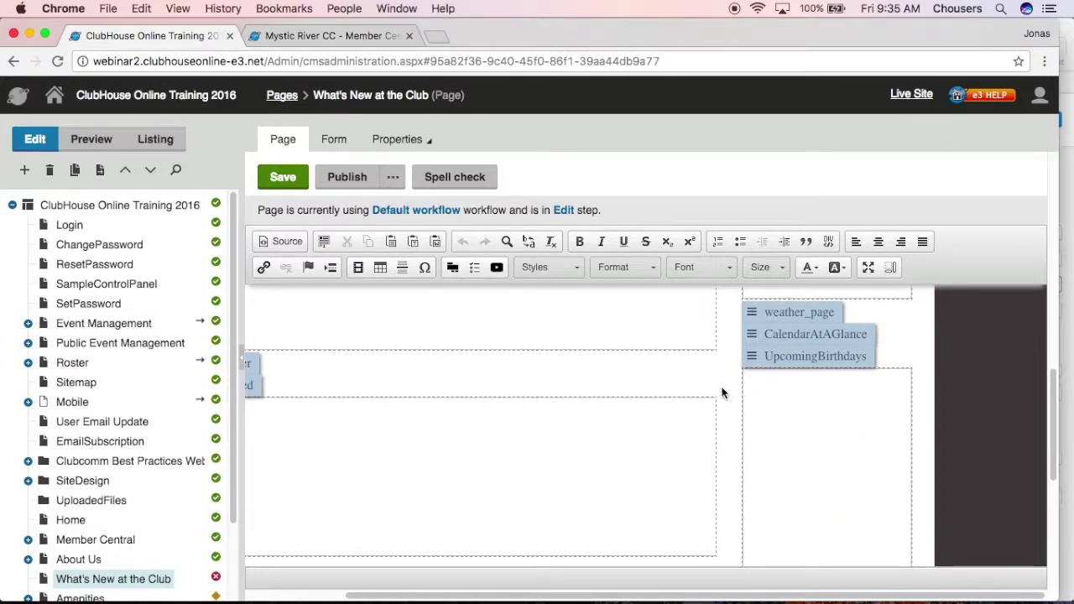
# Save the What's New at the Club page and preview its weather widget
pyautogui.click(297, 193)
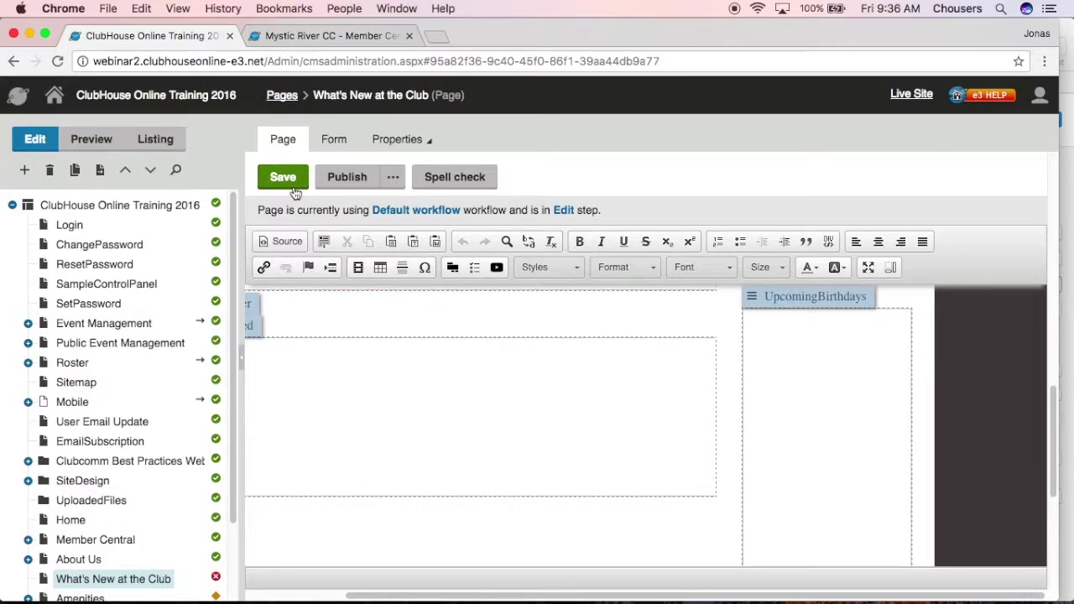
pyautogui.scroll(3, 676, 424)
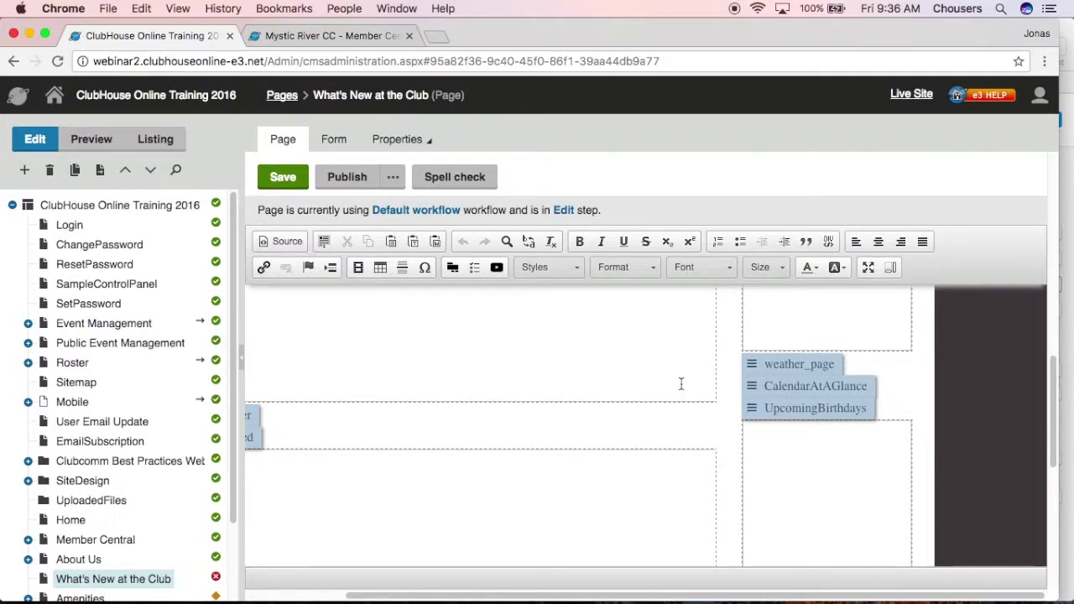
pyautogui.click(93, 139)
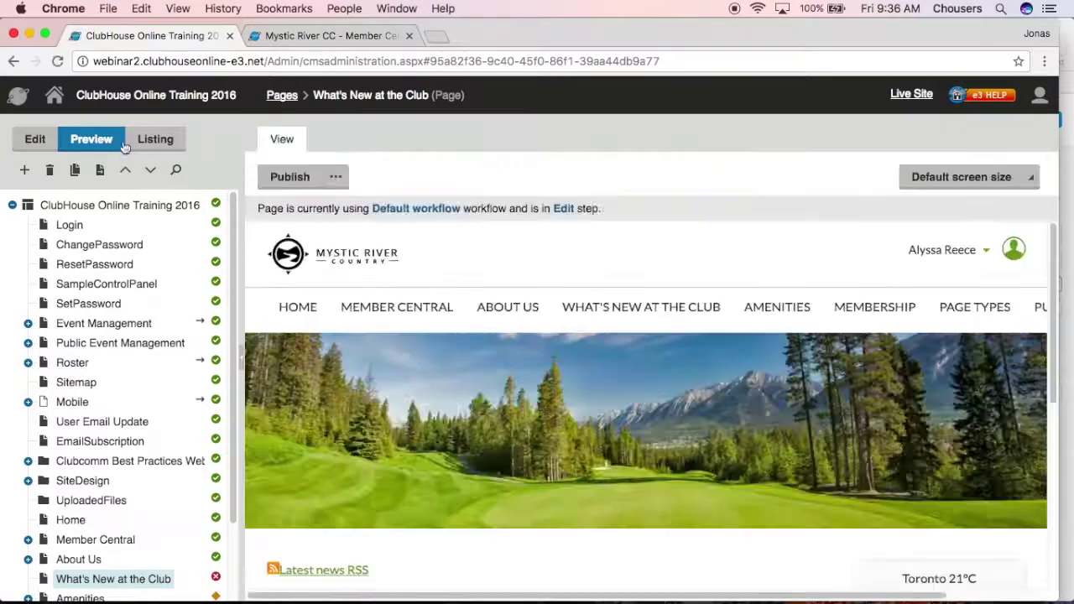
pyautogui.scroll(-5, 503, 423)
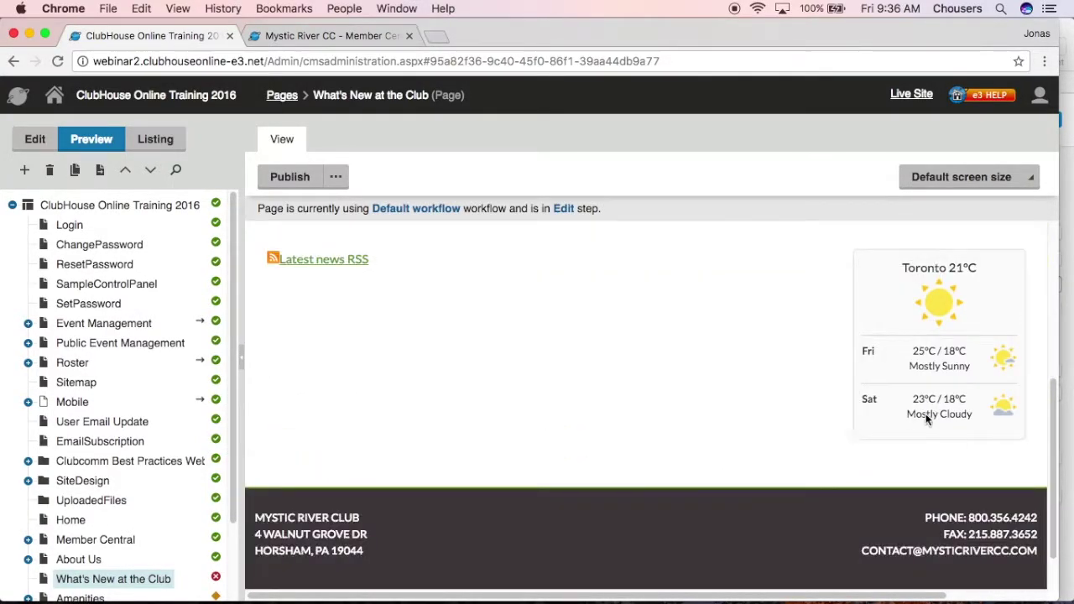